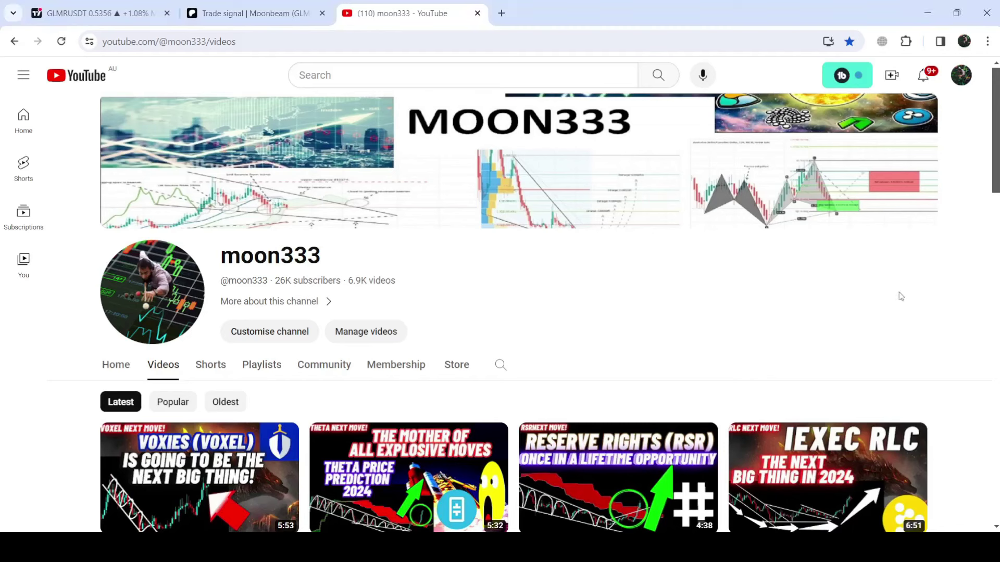
Switch to the GLMRUSDT TradingView tab and nudge the daily chart slightly left
click(99, 13)
drag(469, 155, 449, 154)
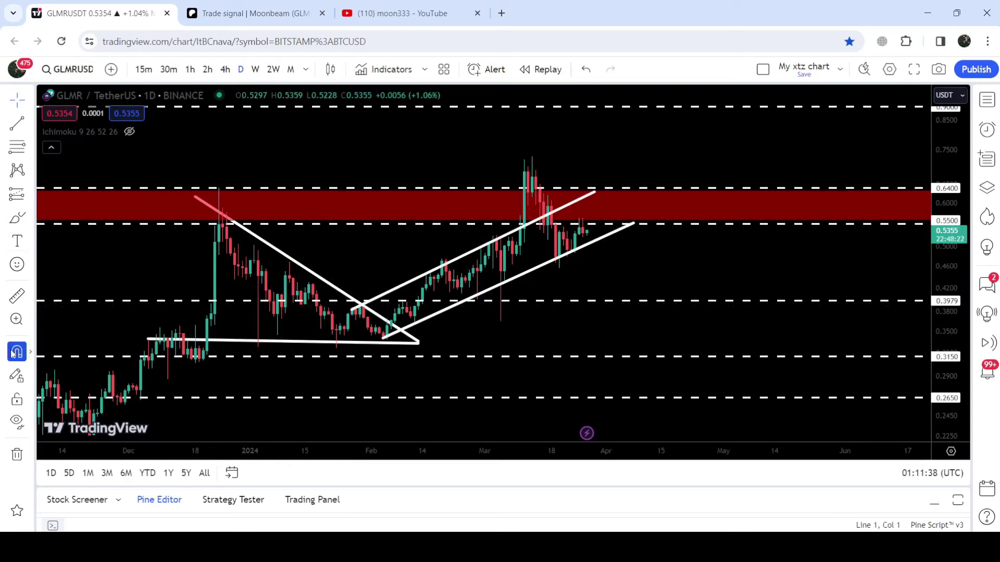
click(17, 123)
click(218, 211)
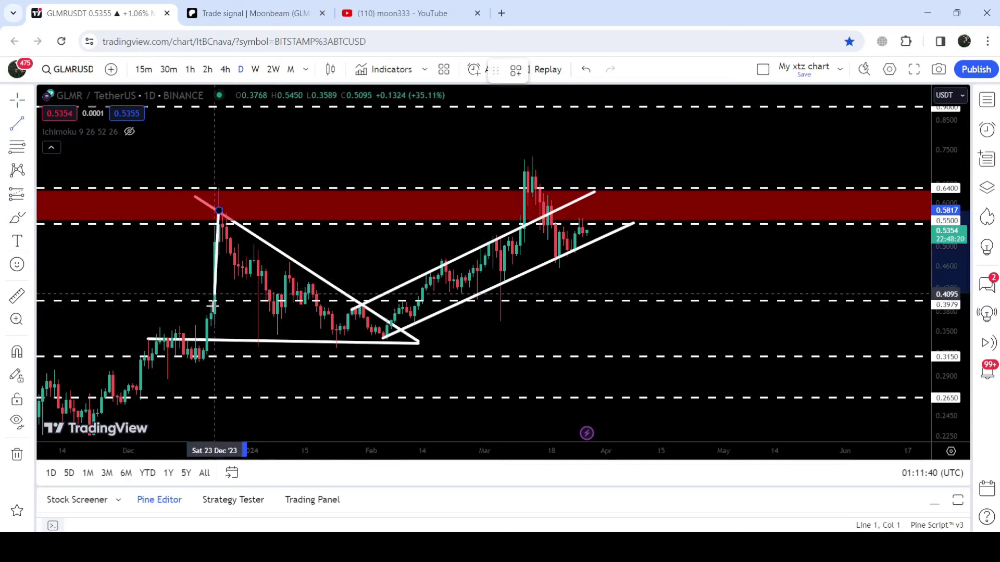
click(211, 339)
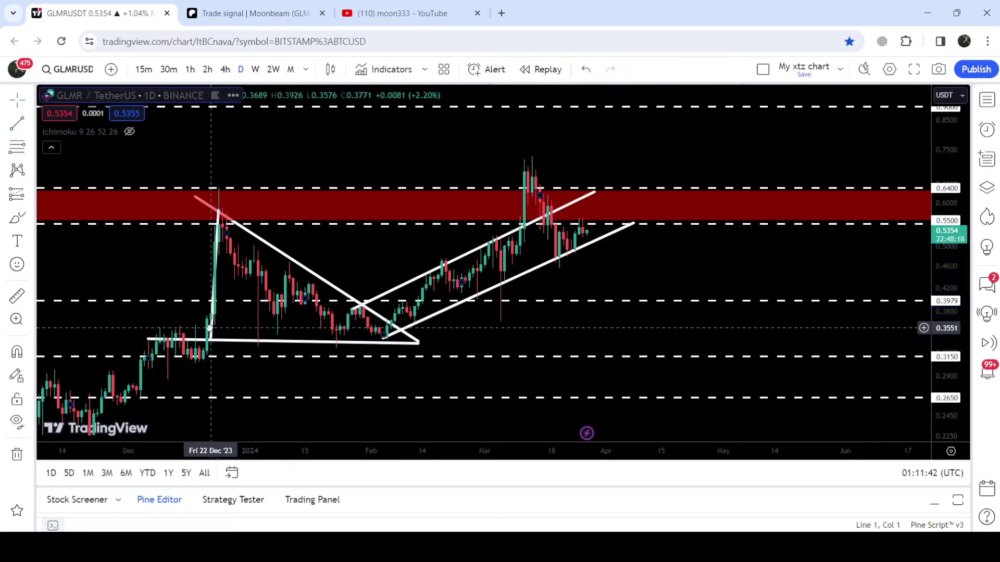
mouse_move(211, 339)
mouse_down()
mouse_move(306, 276)
mouse_move(215, 291)
mouse_move(387, 272)
mouse_up()
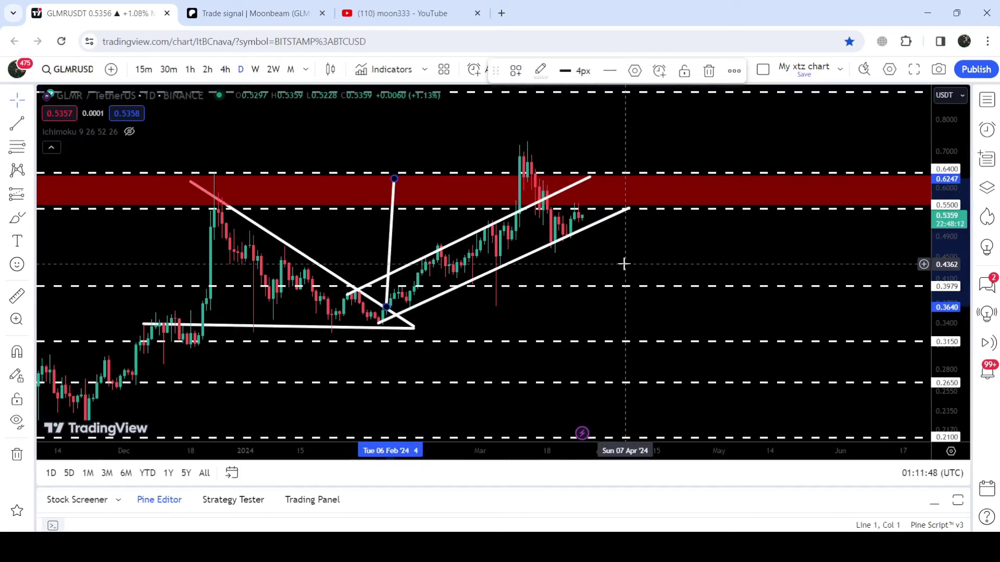
key(Delete)
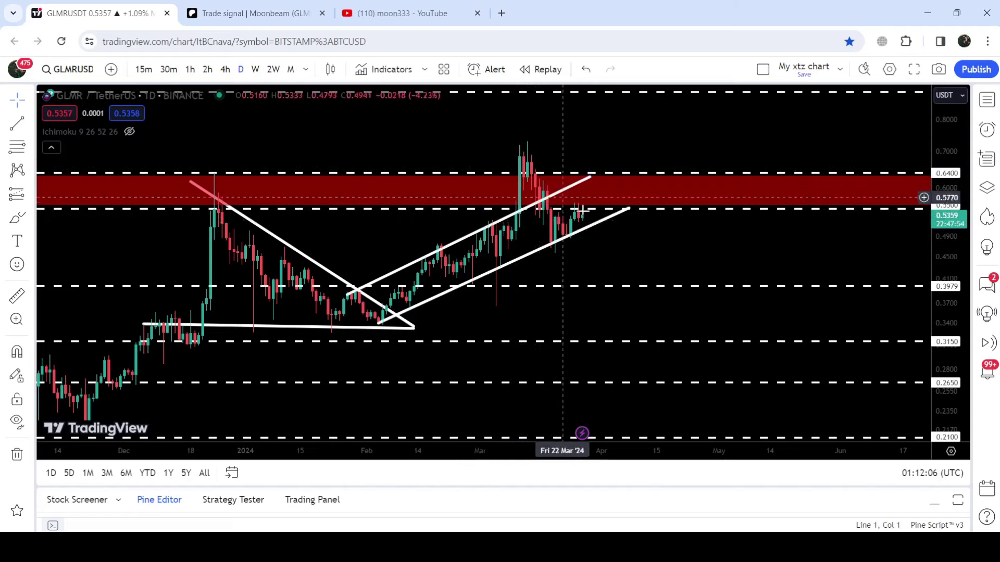
Draw a short trend line from about 0.3590 to 0.4374 and move it onto the March rise
key(alt+t)
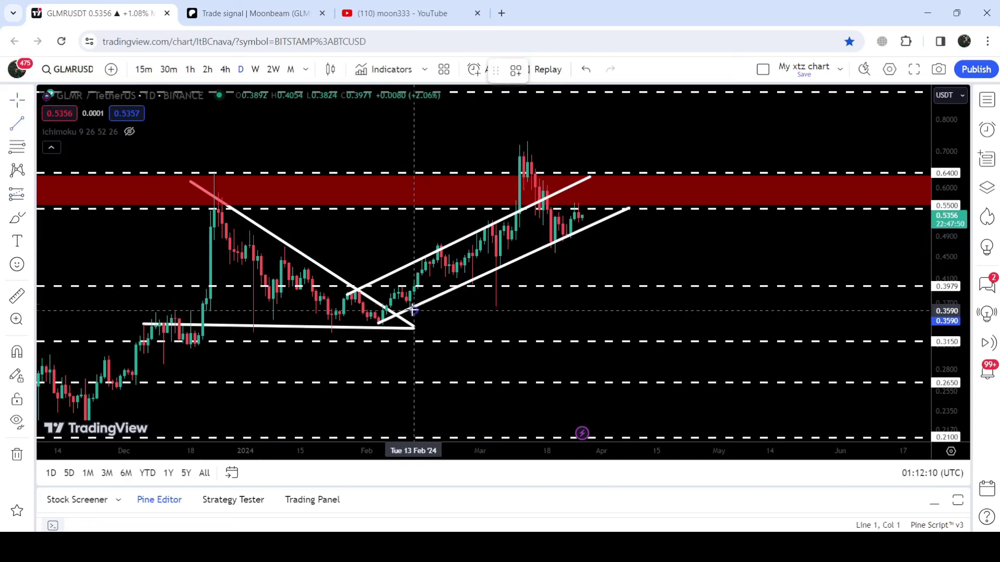
click(413, 311)
click(417, 263)
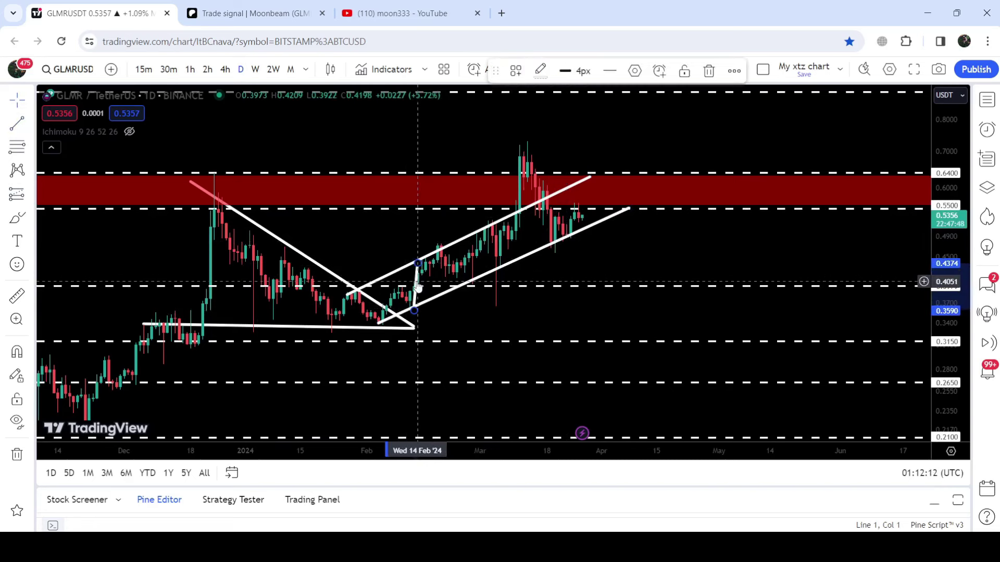
drag(417, 287, 519, 190)
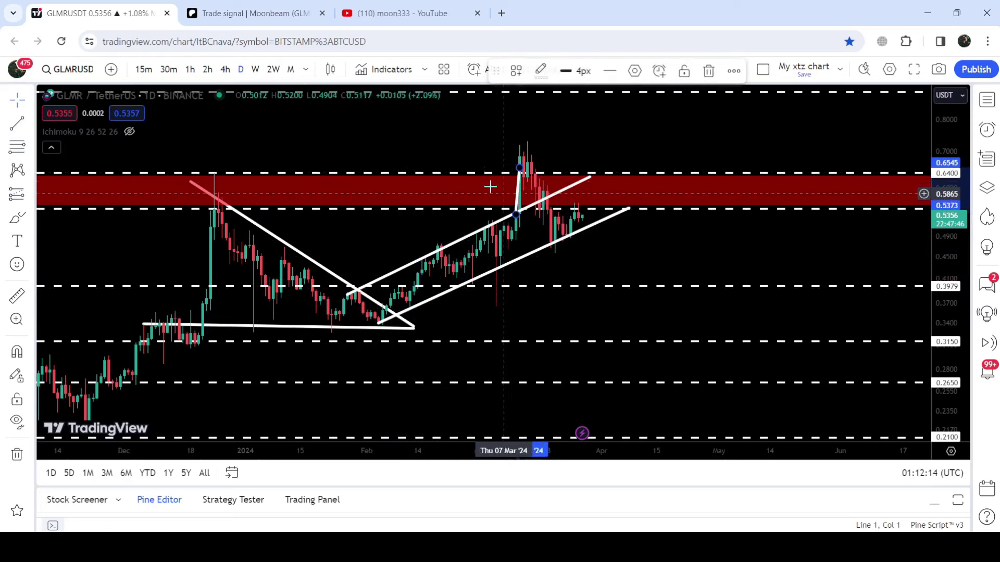
click(695, 183)
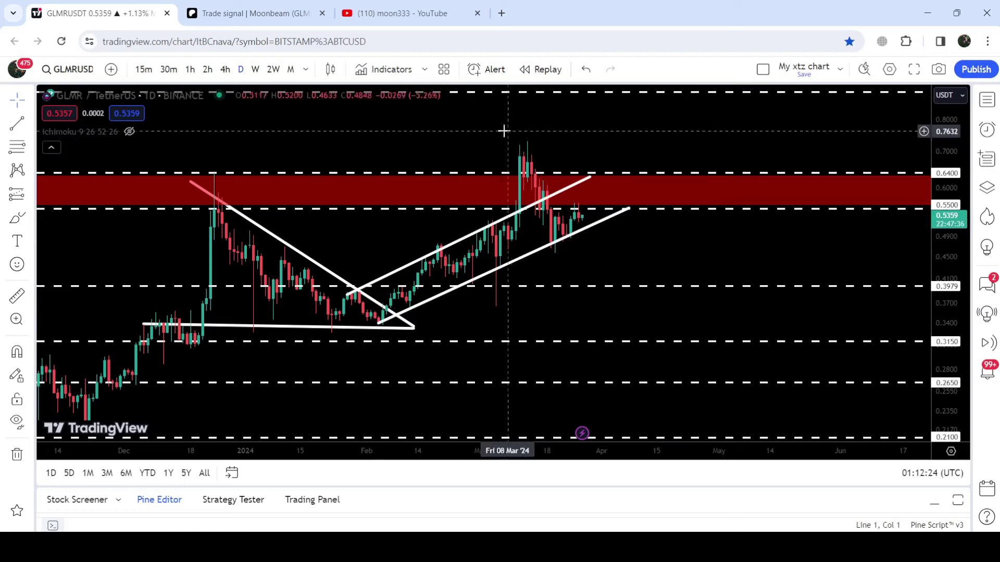
Switch GLMR to weekly candles and sketch a freehand curve across them with the Brush
click(255, 70)
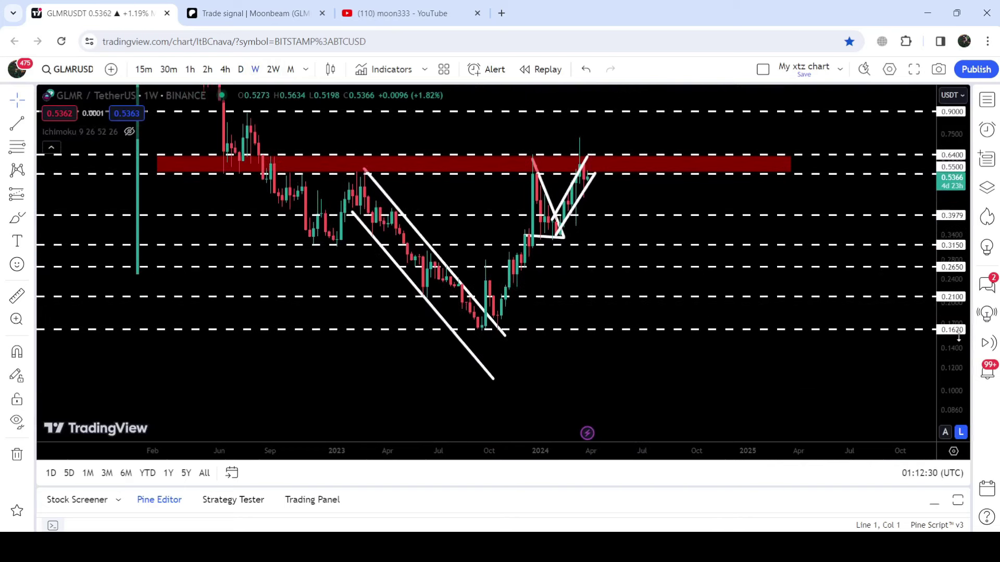
click(17, 218)
mouse_move(205, 108)
mouse_down()
mouse_move(230, 166)
mouse_move(283, 213)
mouse_move(347, 237)
mouse_move(420, 329)
mouse_move(508, 308)
mouse_move(623, 151)
mouse_up()
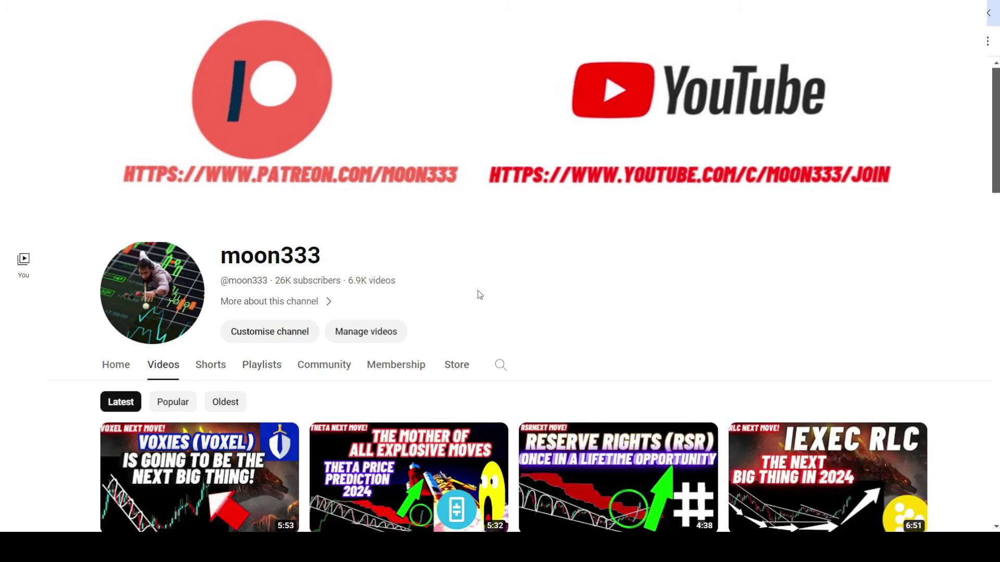
Scroll the Membership feed, then follow the Patreon post's link to the Moonbeam 13.50% pump idea
click(393, 375)
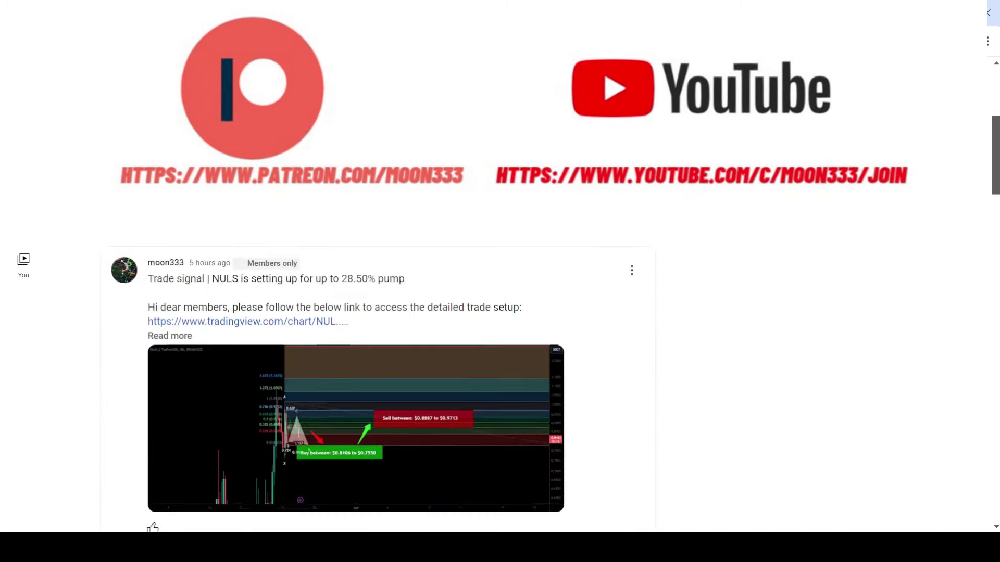
scroll(377, 385, down, 15)
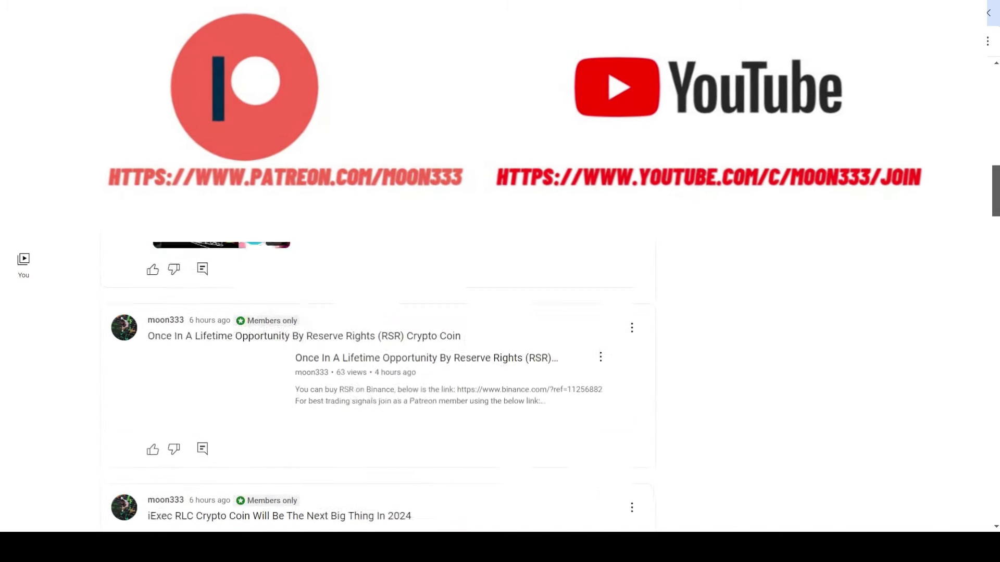
scroll(377, 386, down, 18)
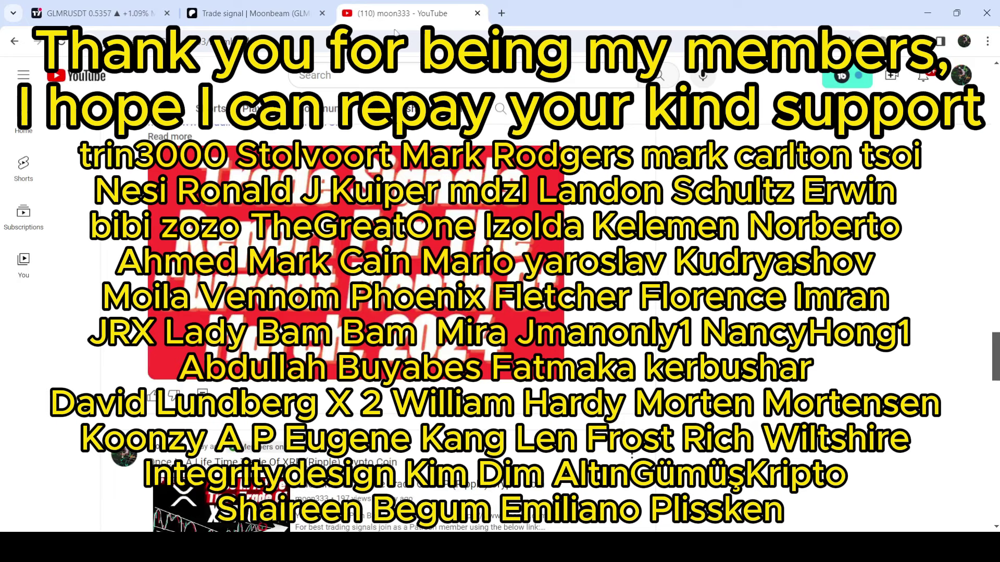
click(276, 6)
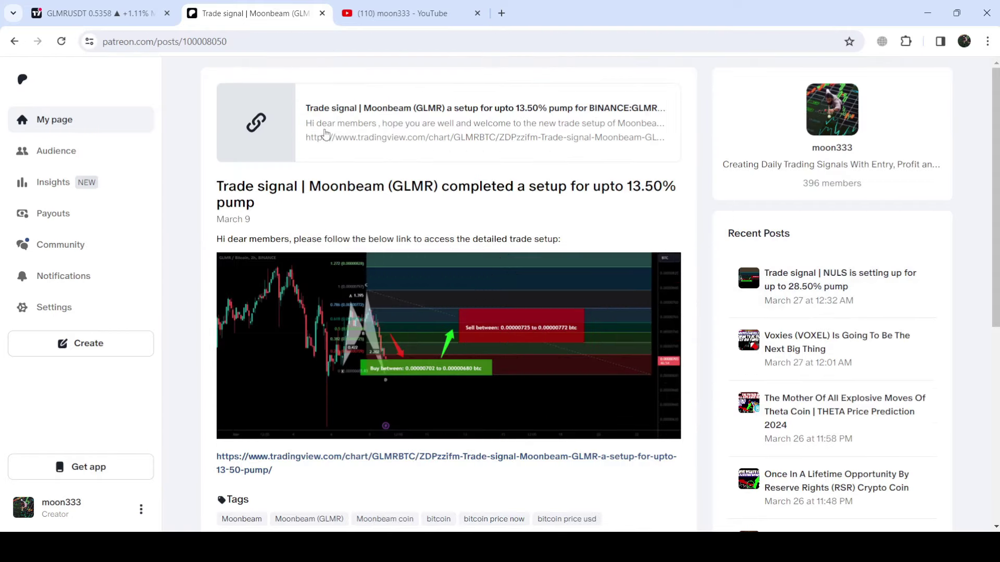
click(496, 138)
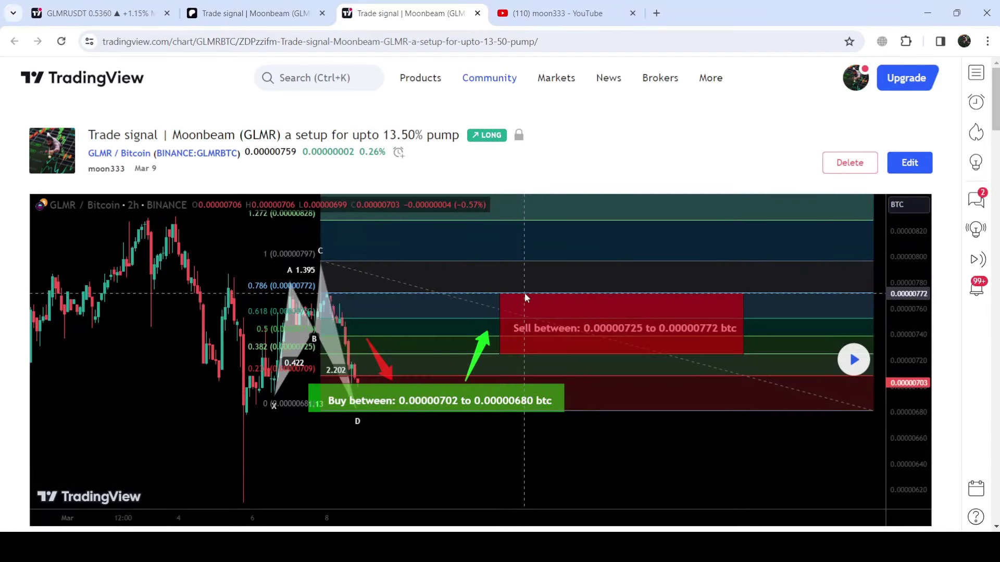
Highlight the idea's buy and sell ranges, pan its chart to later prices, then return to YouTube
scroll(524, 292, down, 15)
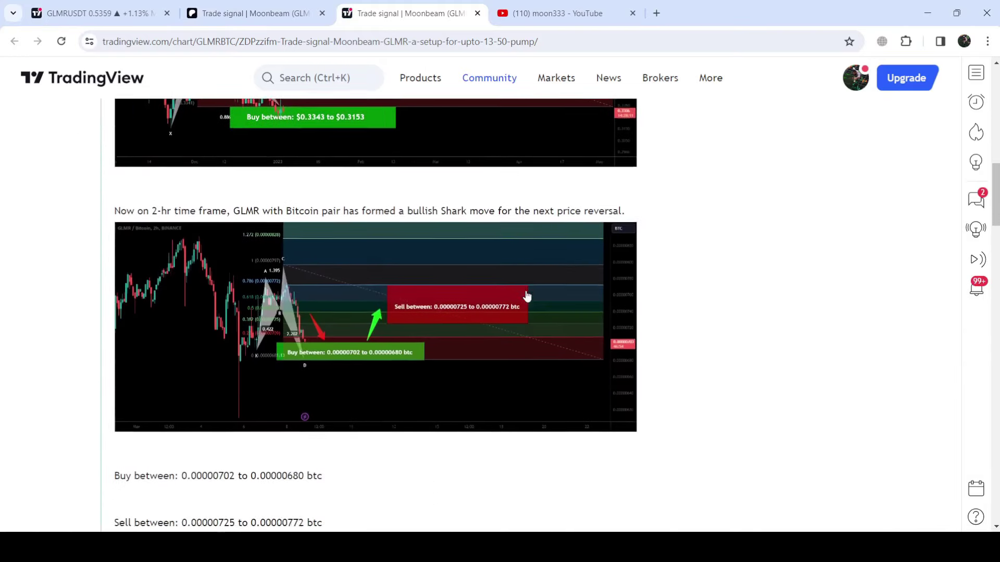
scroll(526, 296, down, 1)
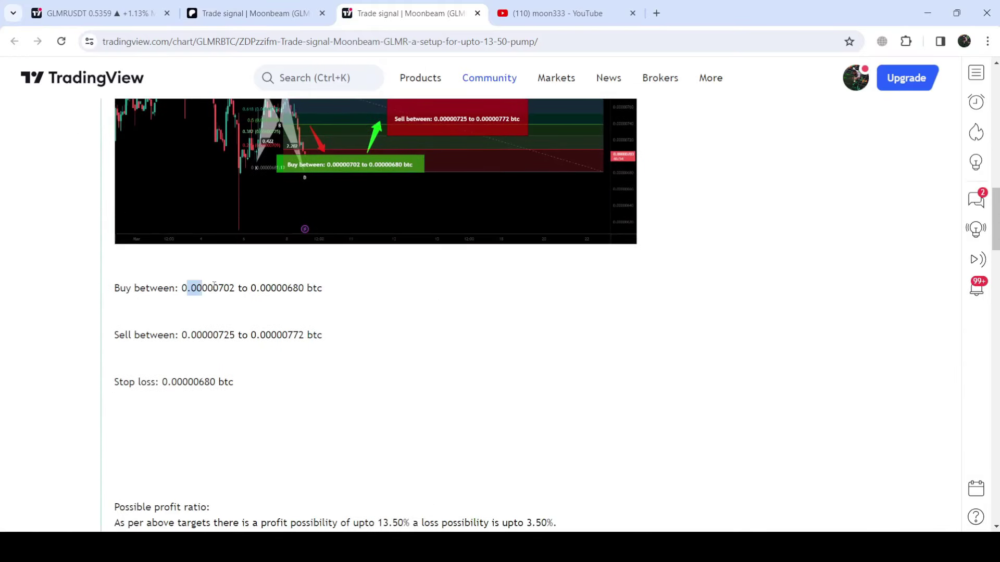
drag(214, 286, 323, 289)
drag(191, 331, 327, 328)
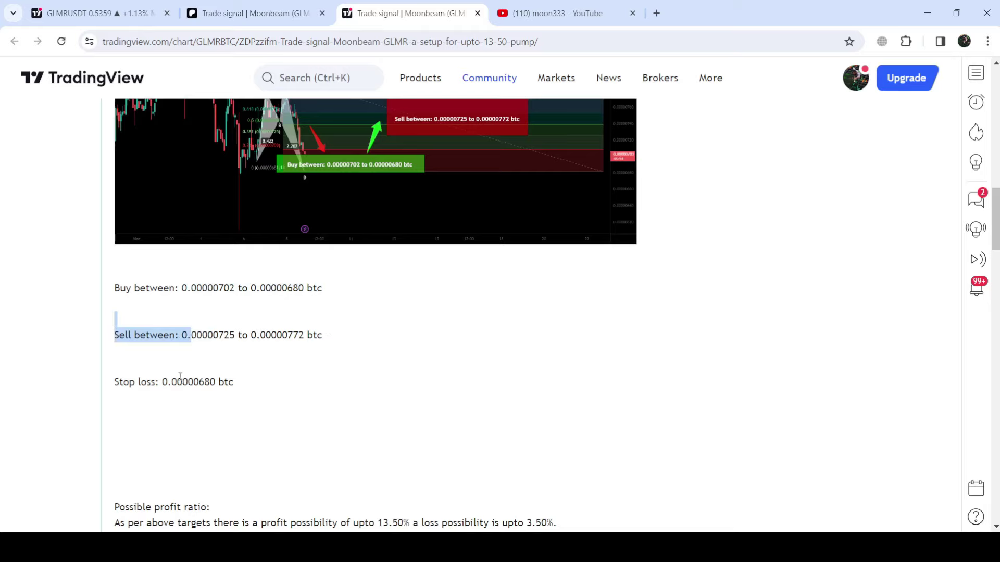
scroll(594, 391, up, 10)
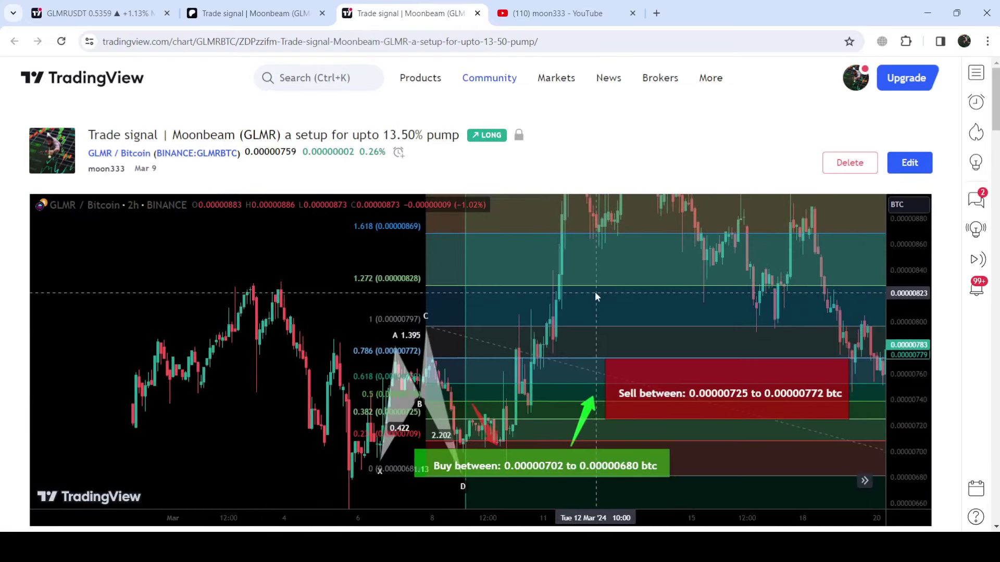
drag(595, 292, 551, 386)
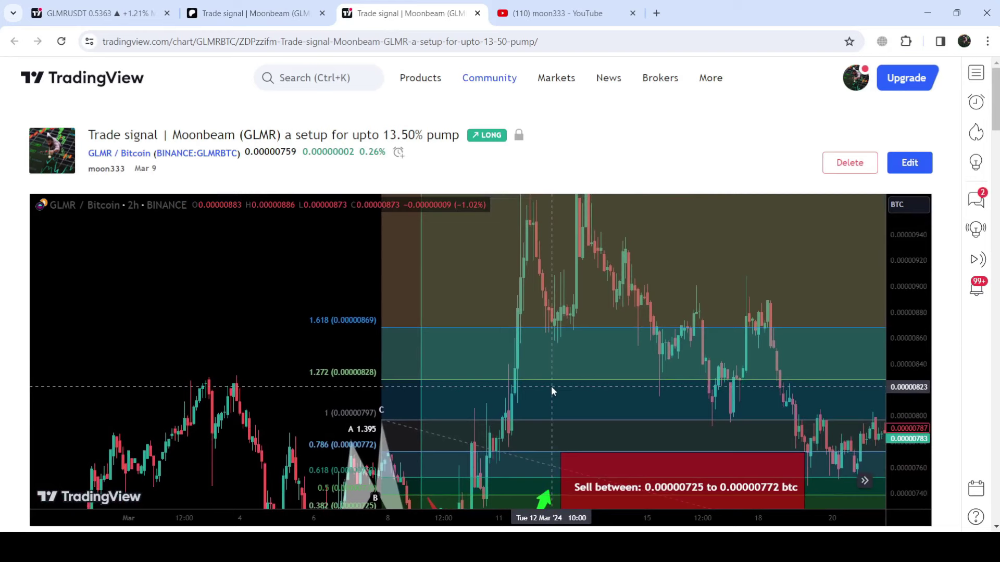
click(578, 6)
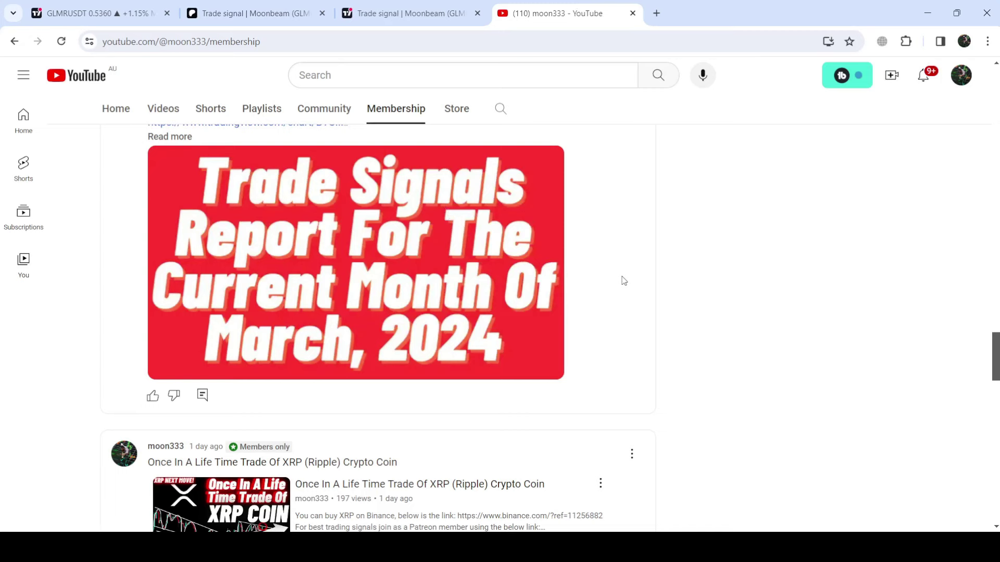
Scroll further down the channel's membership feed
scroll(624, 281, down, 12)
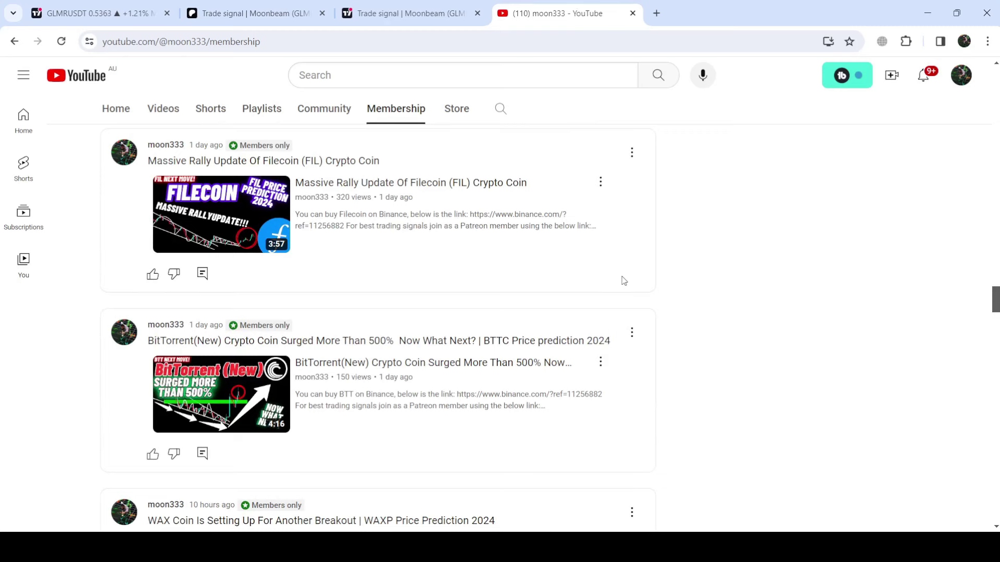
scroll(624, 281, down, 15)
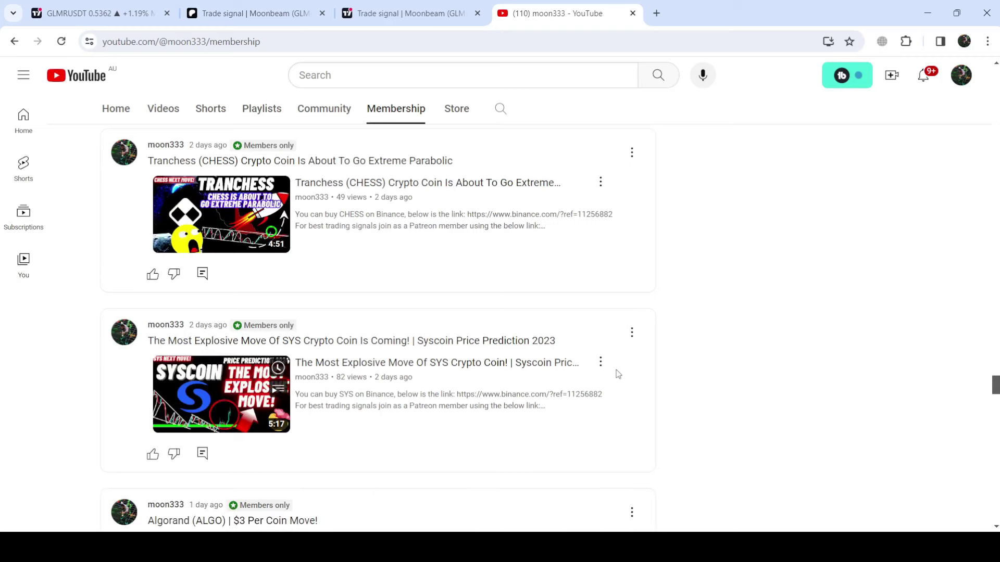
scroll(617, 373, down, 10)
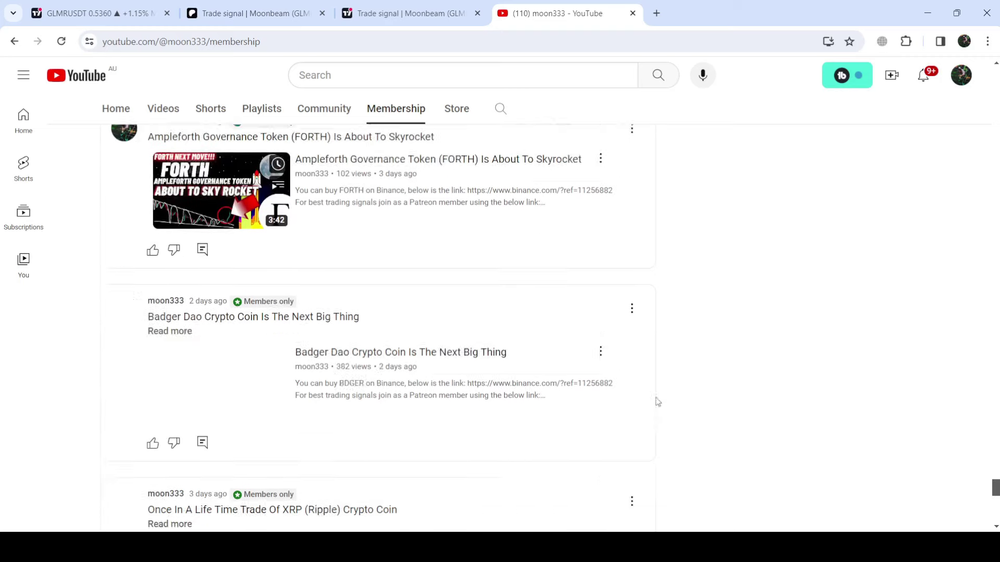
Return to the GLMR chart on daily candles, widen the price scale, and sketch a drop toward 0.2216
key(ctrl+1)
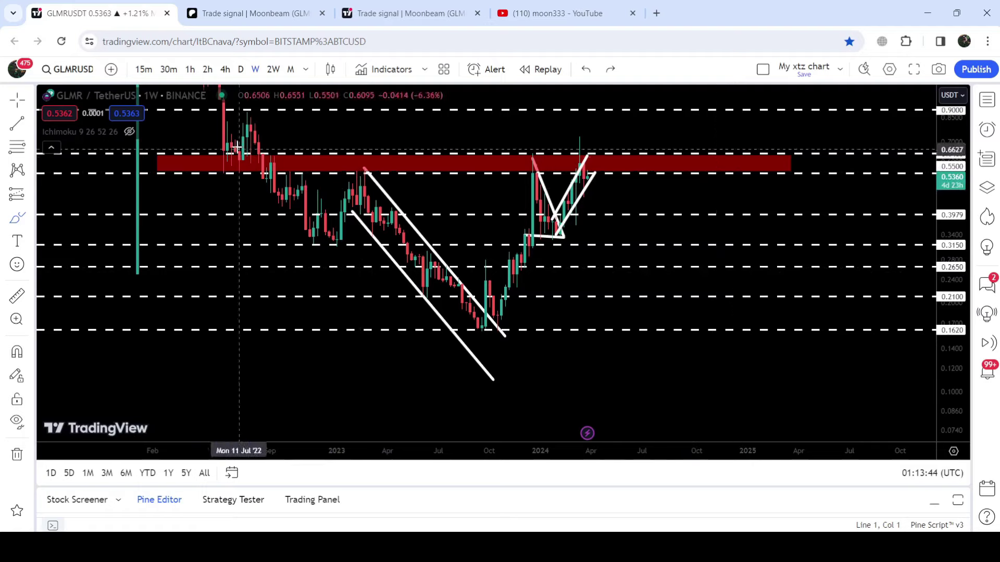
click(241, 70)
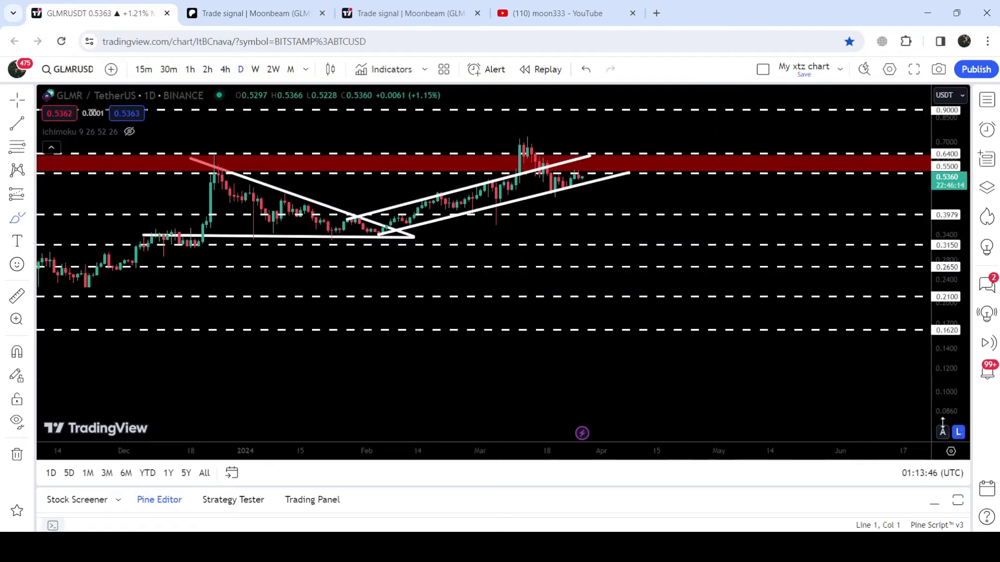
drag(943, 360, 942, 371)
drag(463, 207, 556, 310)
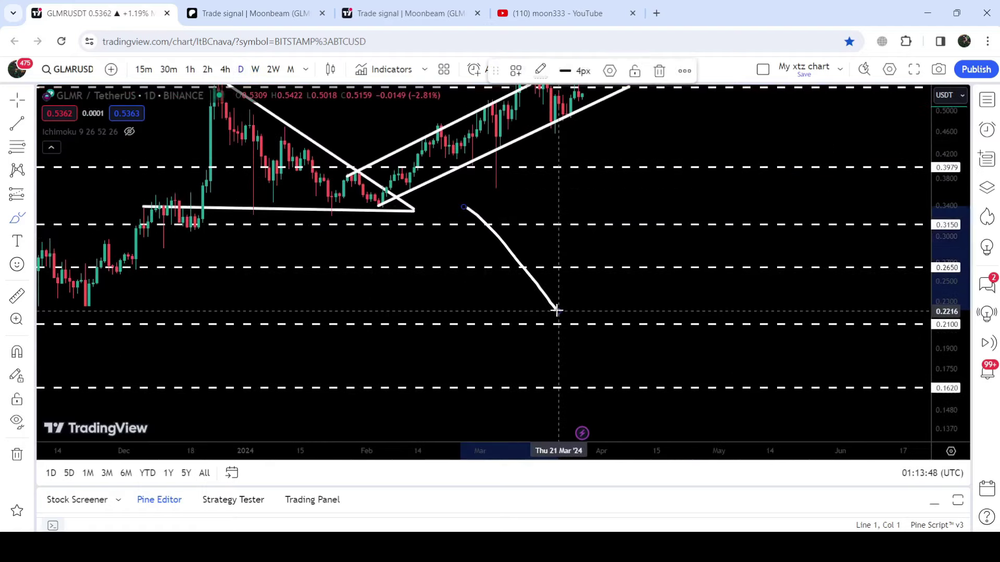
Undo the freehand stroke and draw a vertical trial line from the December peak to the 0.35 base
key(Delete)
key(alt+r)
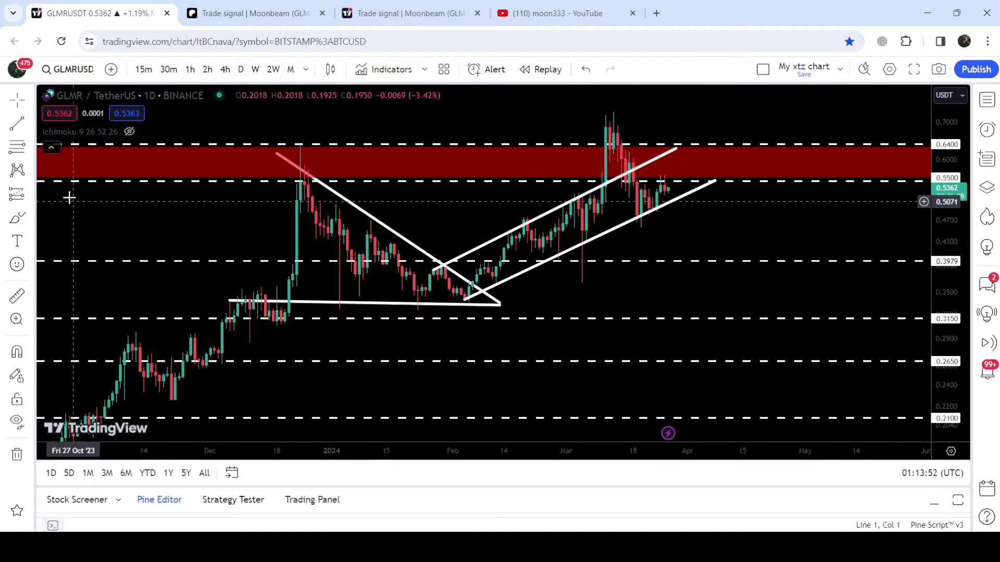
click(17, 123)
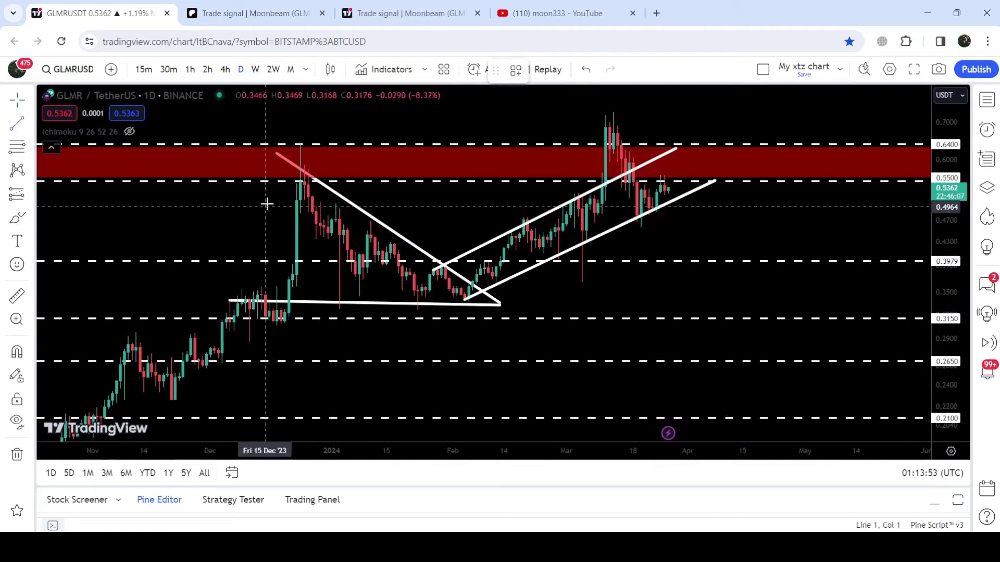
click(311, 165)
click(309, 279)
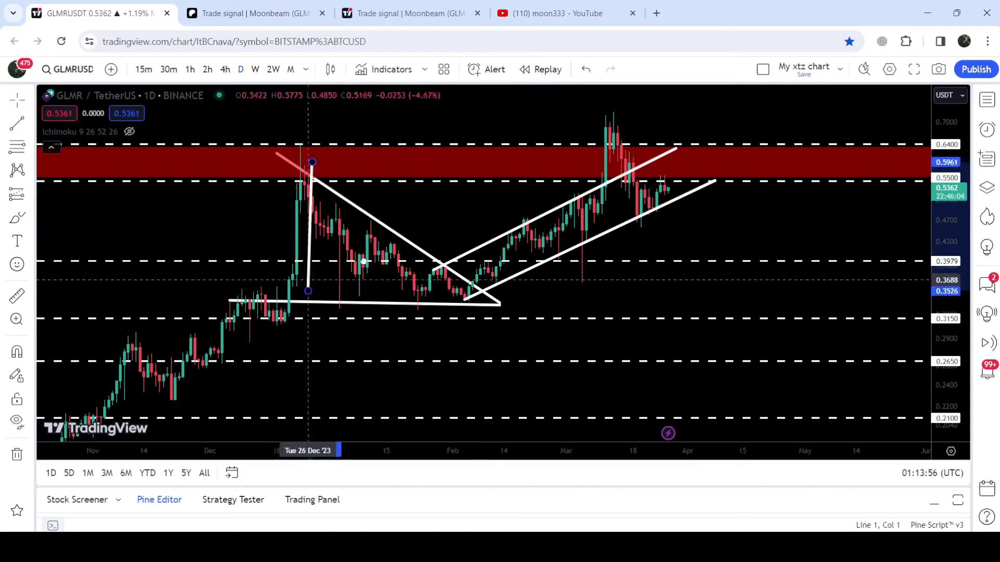
Move the vertical line to the February low, then select and delete it
drag(309, 279, 473, 271)
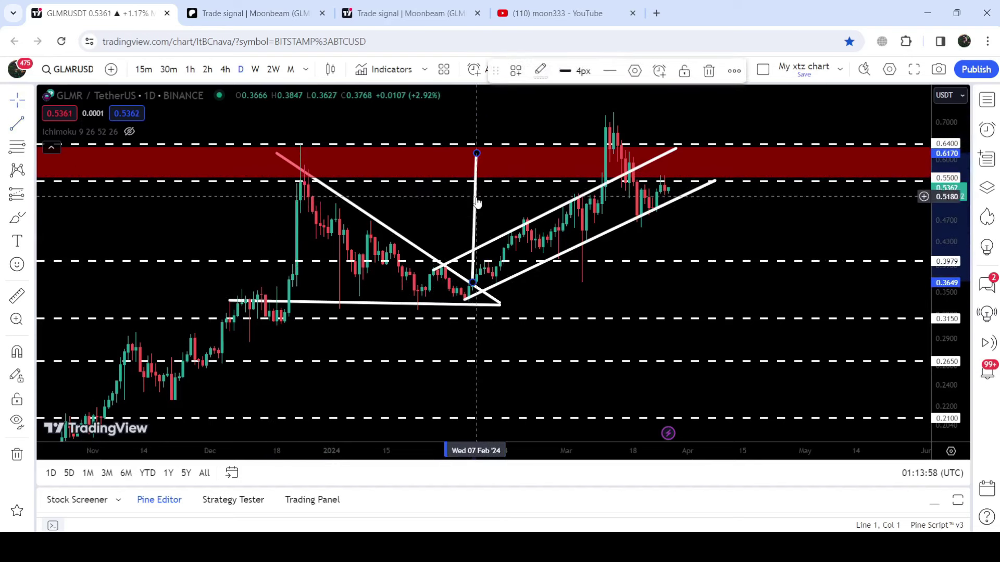
key(Escape)
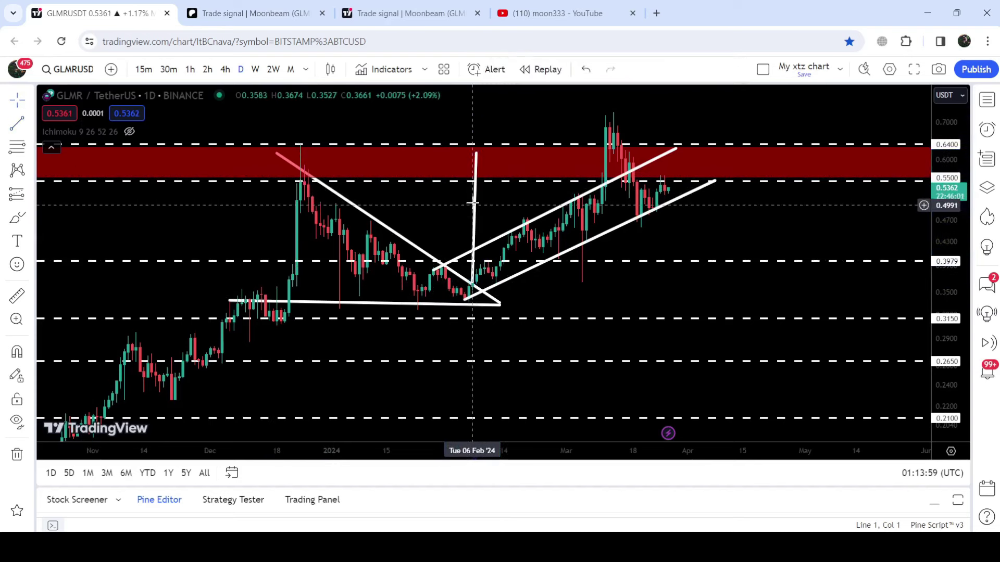
click(475, 154)
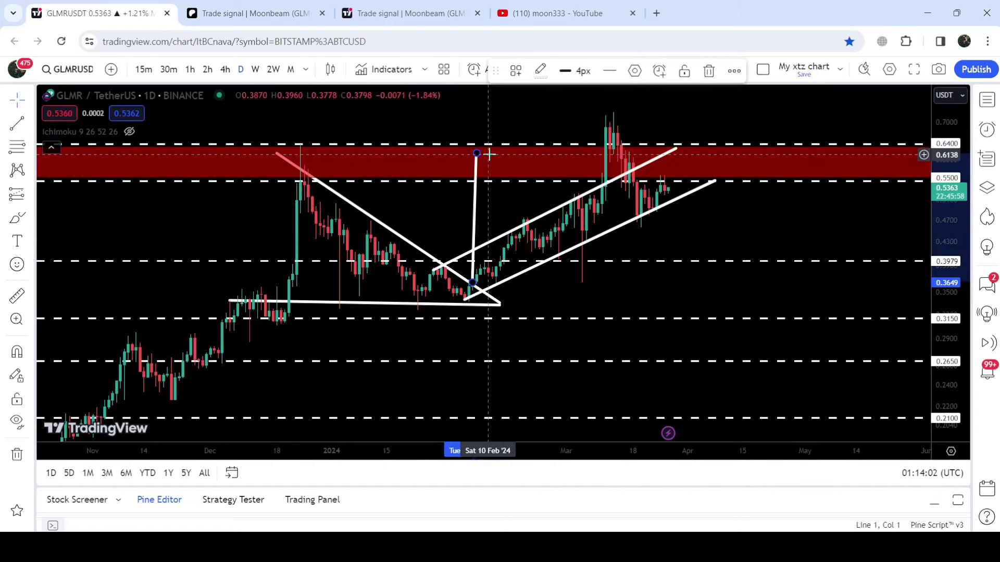
key(Delete)
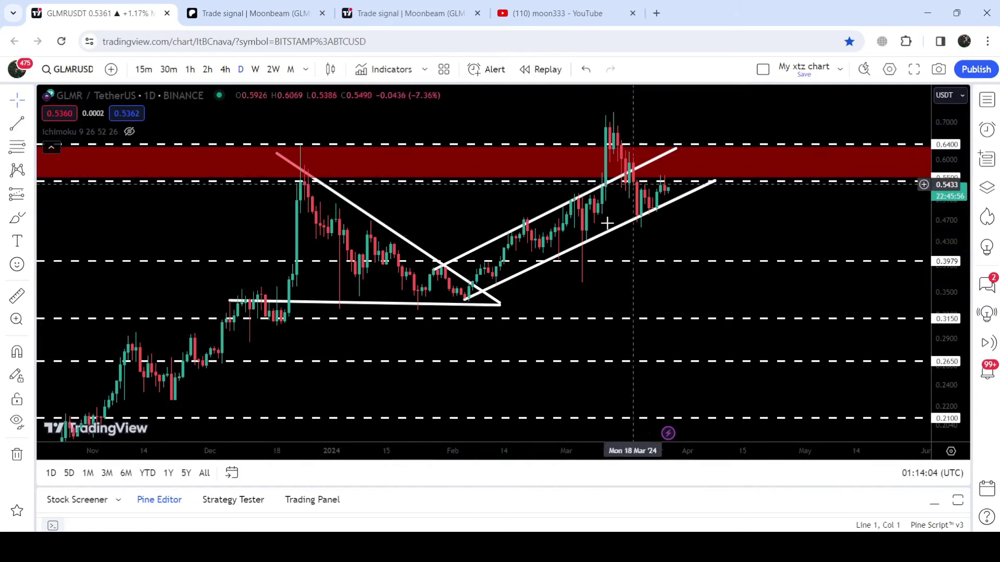
Extend the upper channel line's right end to about 0.6717 and switch to weekly candles
drag(700, 237, 657, 253)
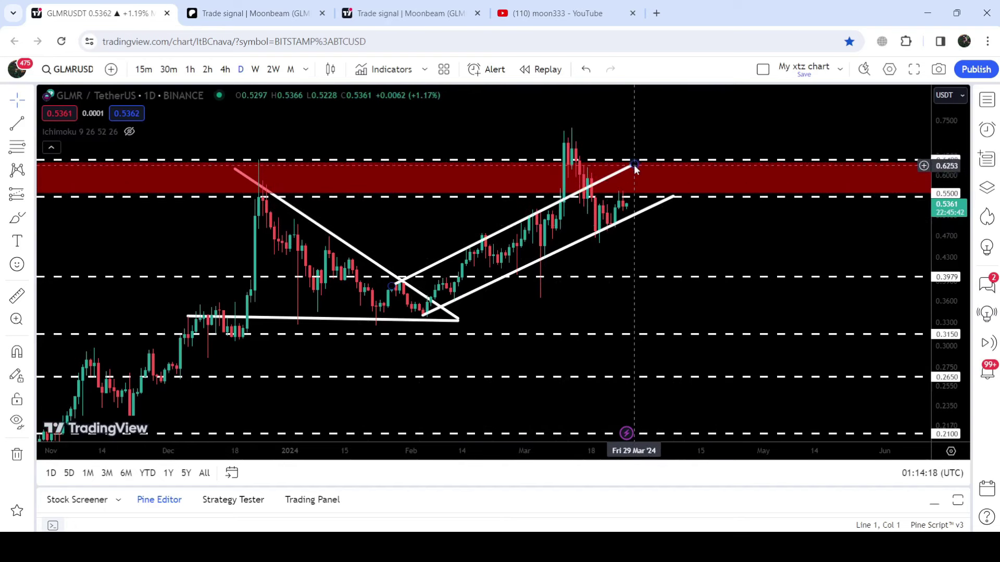
drag(634, 166, 662, 150)
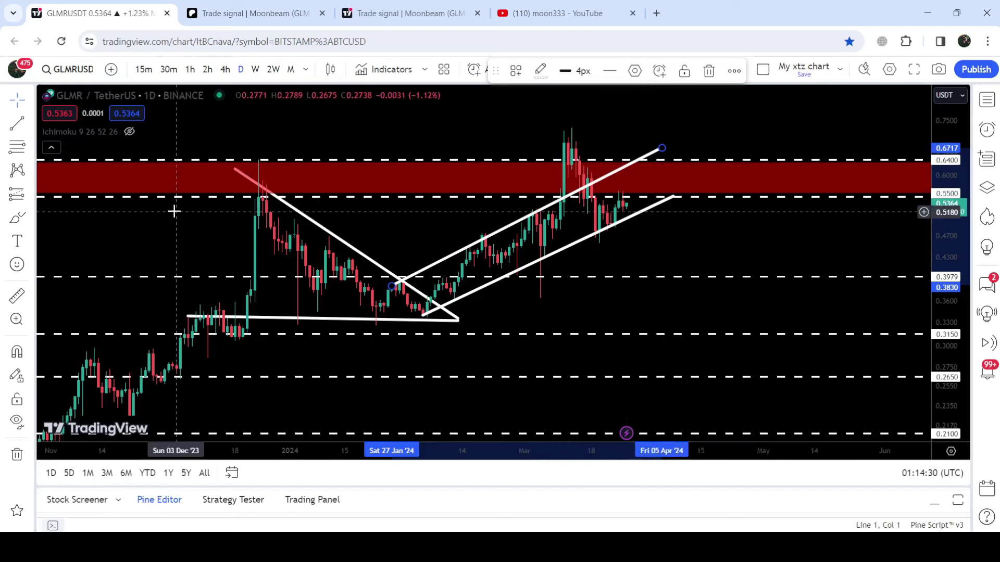
click(256, 69)
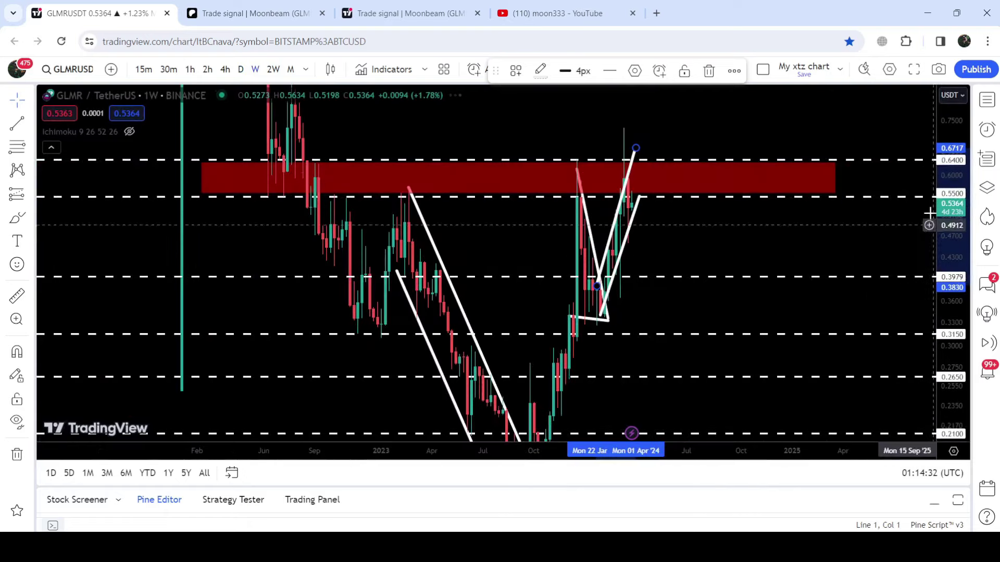
Compress the price scale and pan so the falling channel and levels 0.1620–0.9000 all fit
drag(950, 245, 951, 281)
drag(689, 161, 599, 119)
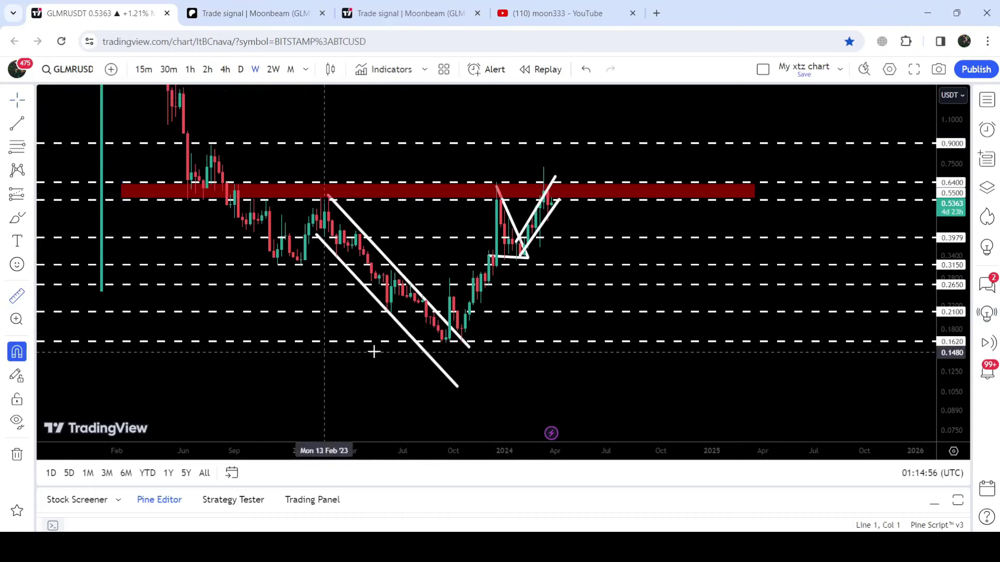
shift+click(447, 342)
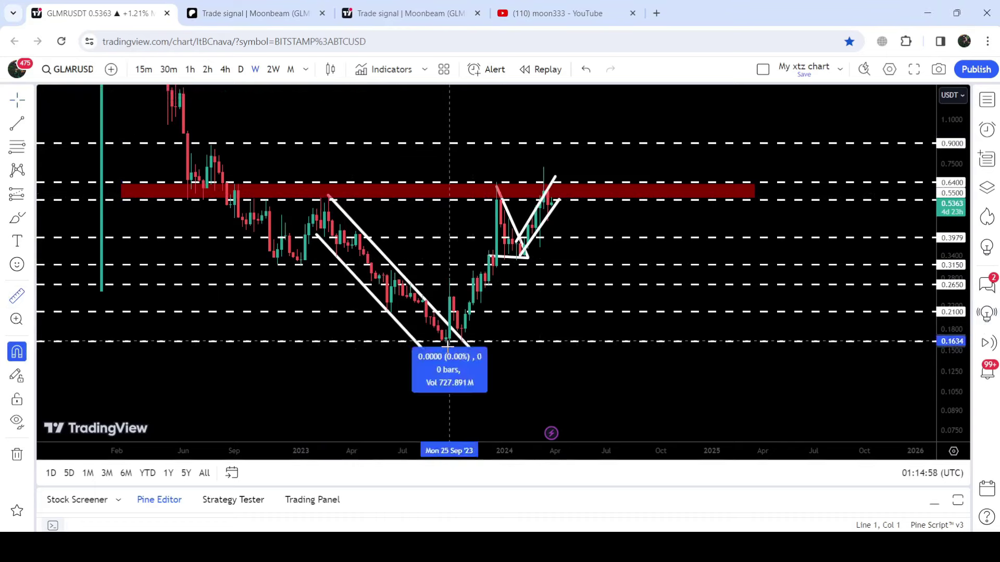
click(530, 183)
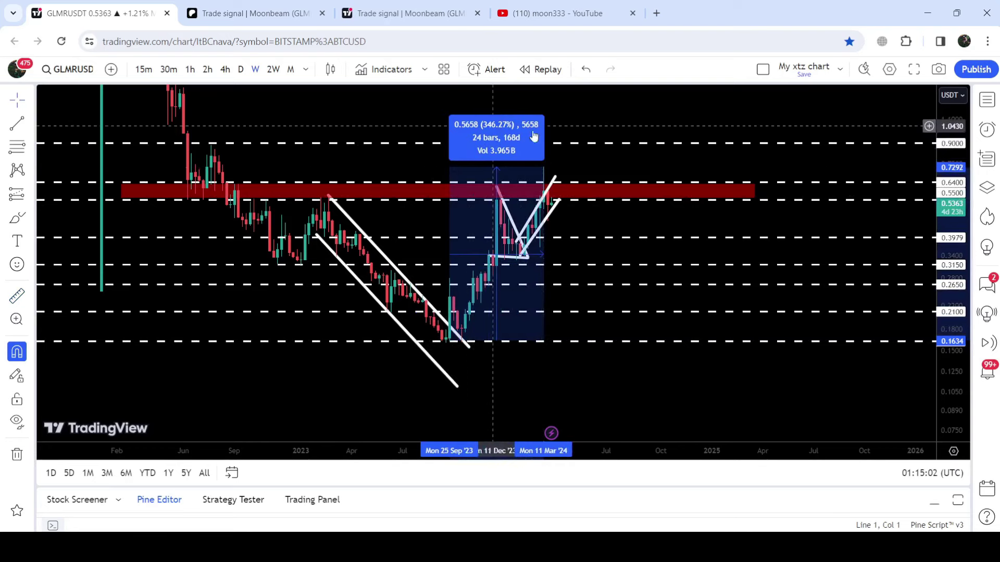
click(516, 173)
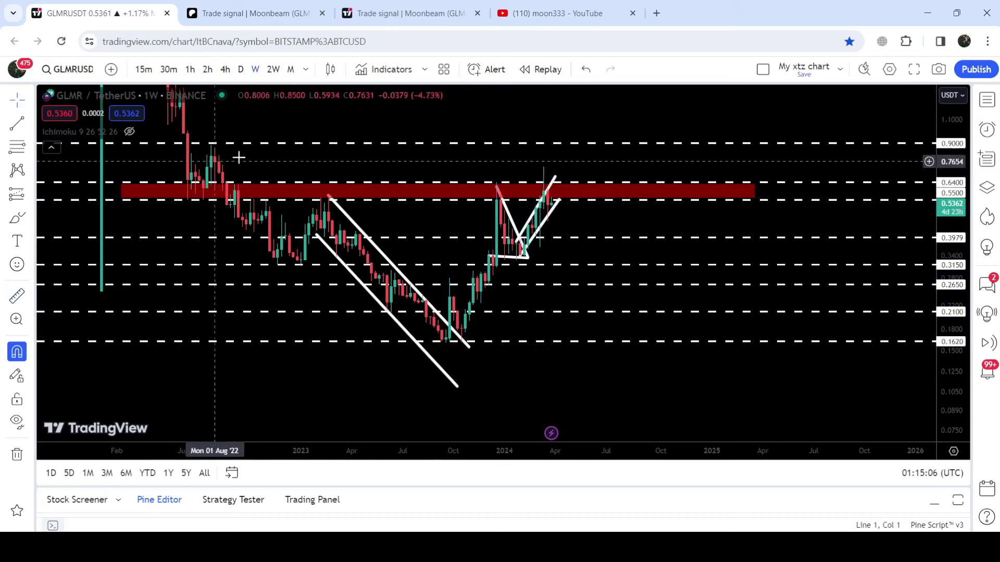
click(189, 189)
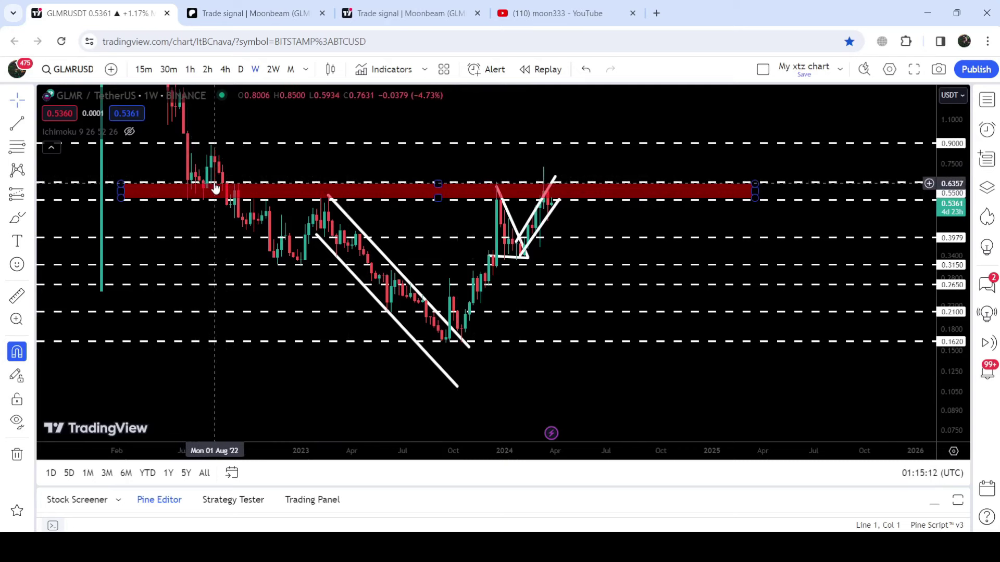
click(203, 150)
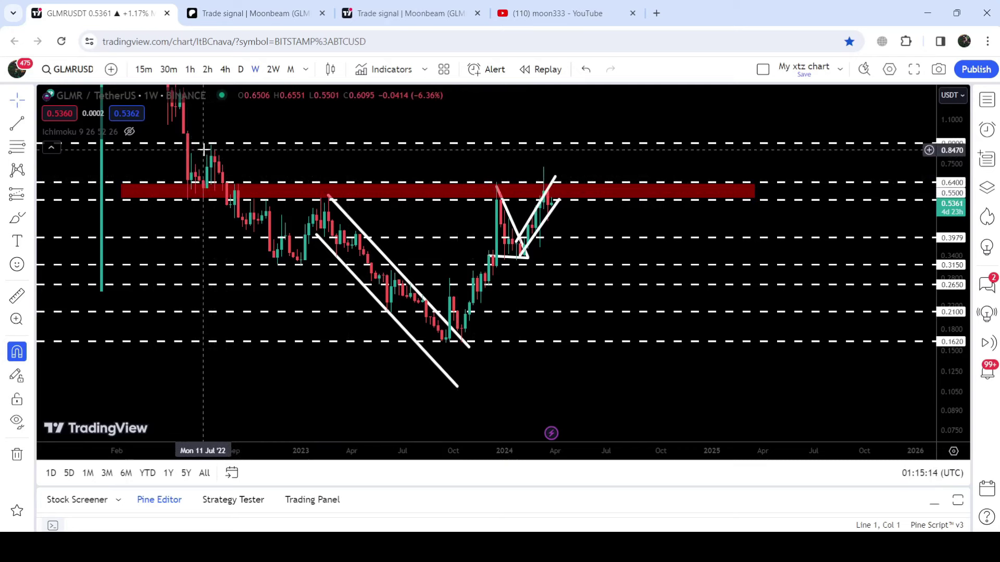
click(229, 198)
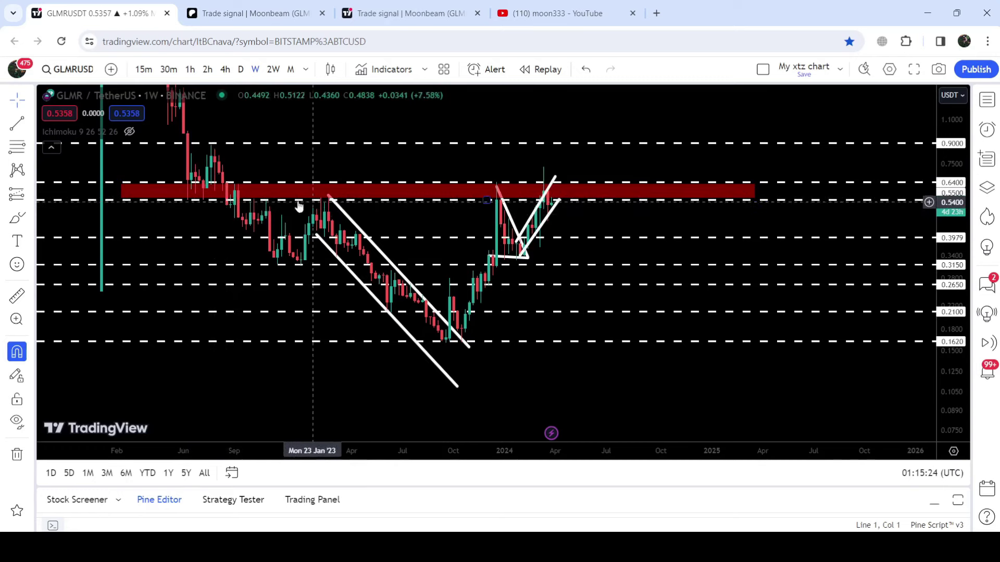
click(241, 201)
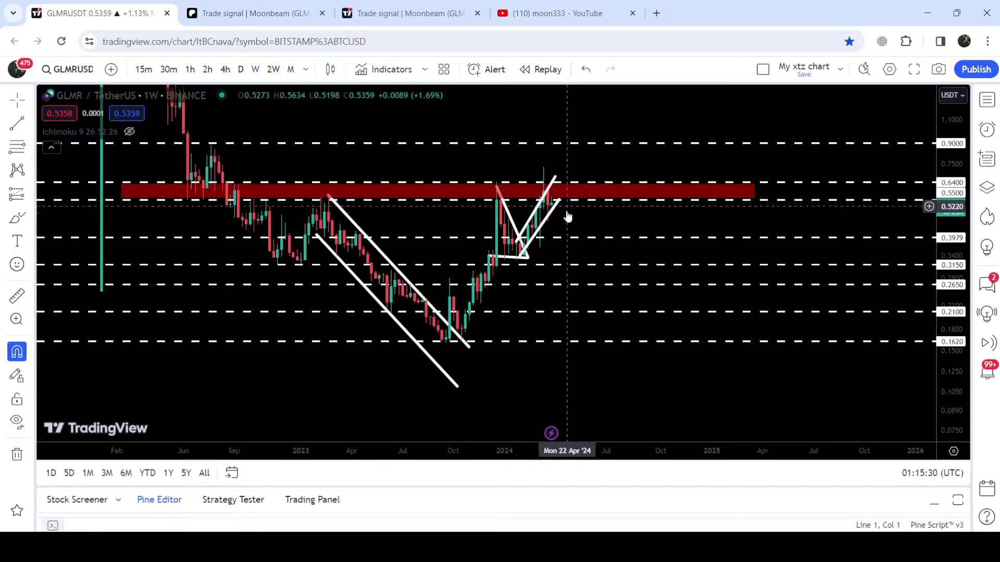
click(481, 266)
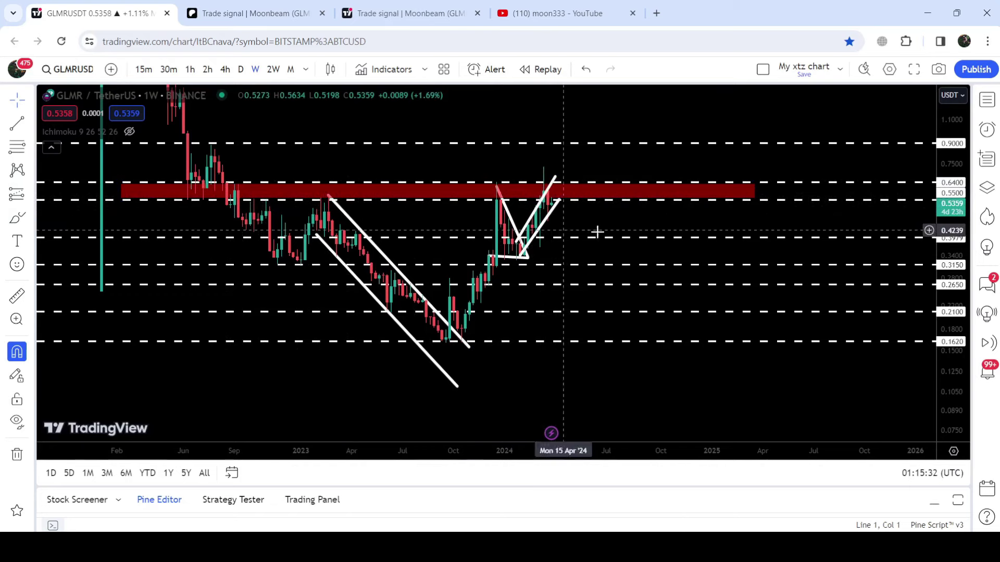
Brush large rounded-bottom cup curves across the weekly chart, undoing the stray ellipse around resistance
click(9, 221)
mouse_move(172, 124)
mouse_down()
mouse_move(248, 263)
mouse_move(333, 234)
mouse_move(453, 338)
mouse_move(590, 192)
mouse_up()
mouse_move(419, 164)
mouse_down()
mouse_move(692, 177)
mouse_move(502, 224)
mouse_move(234, 223)
mouse_move(151, 192)
mouse_move(323, 152)
mouse_move(410, 163)
mouse_up()
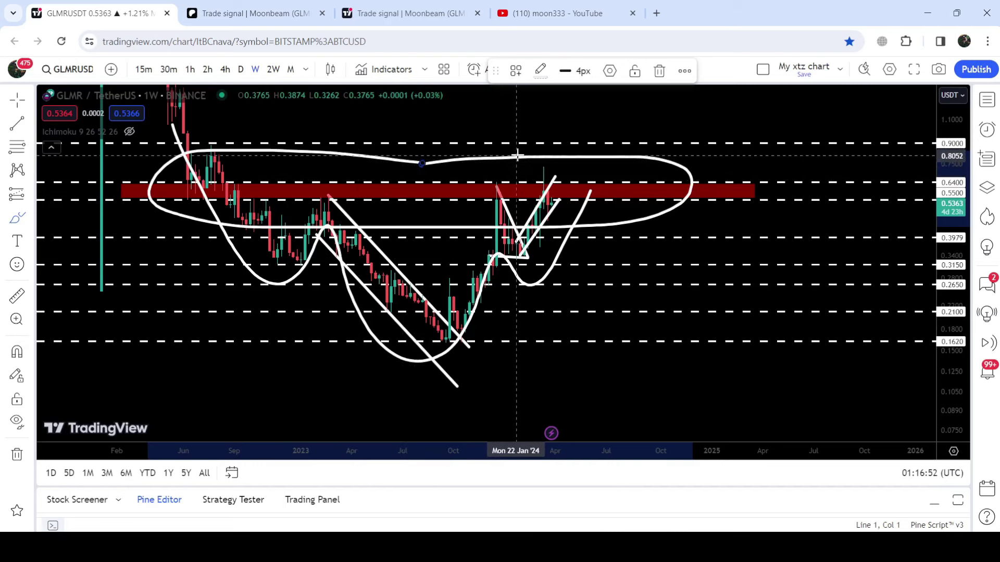
key(ctrl+z)
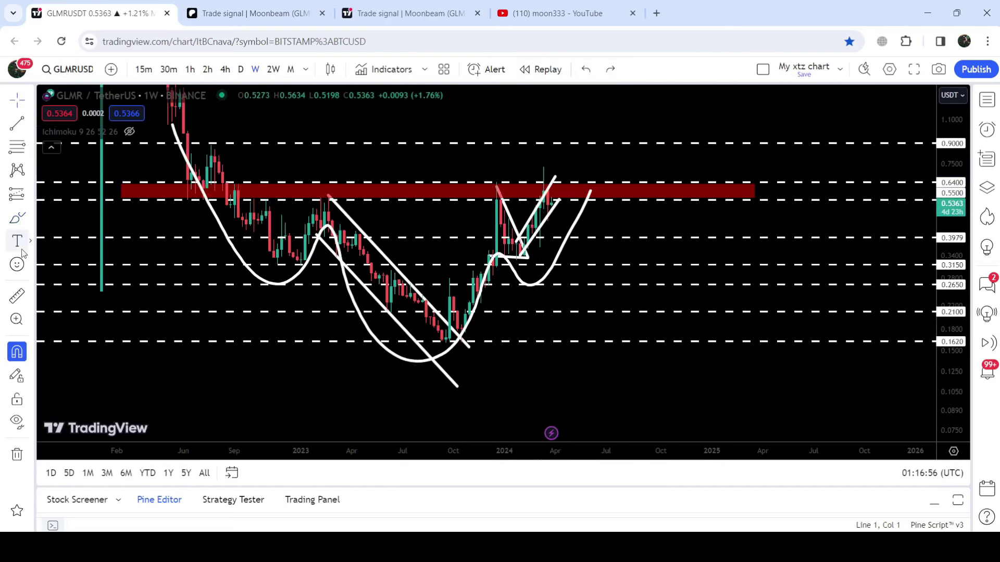
Unhide the Ichimoku indicator from its legend, then briefly select and deselect the red resistance zone
click(129, 132)
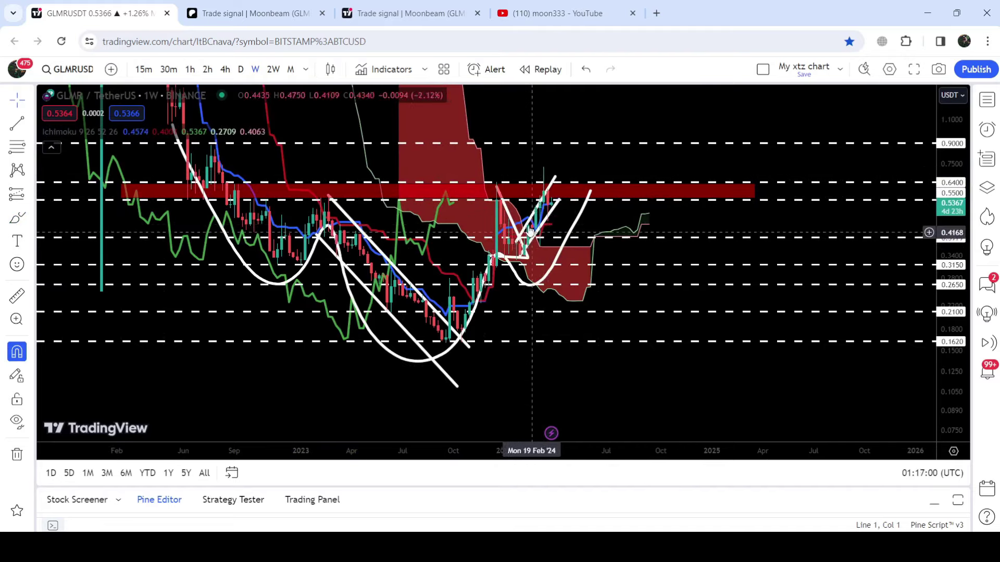
click(502, 204)
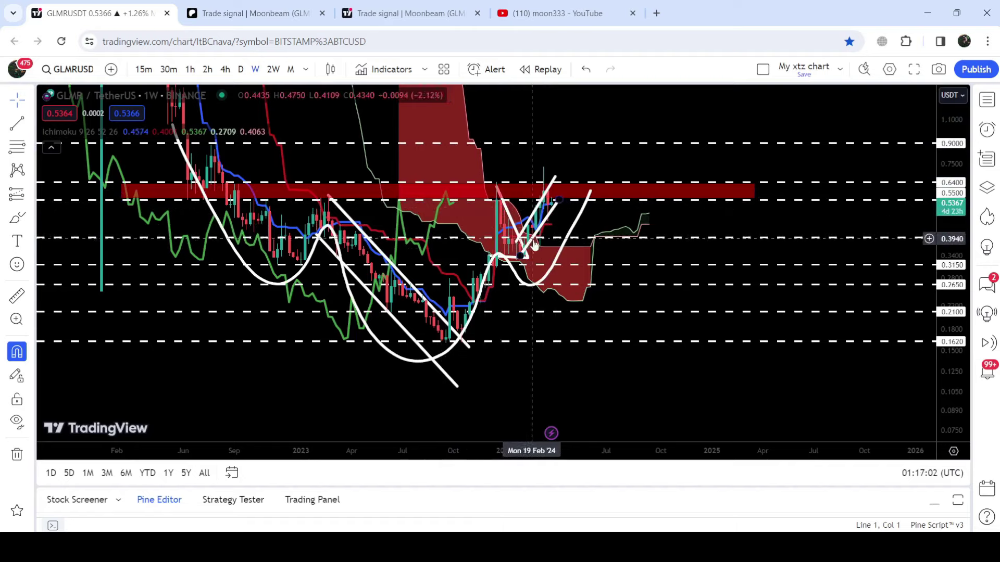
click(587, 214)
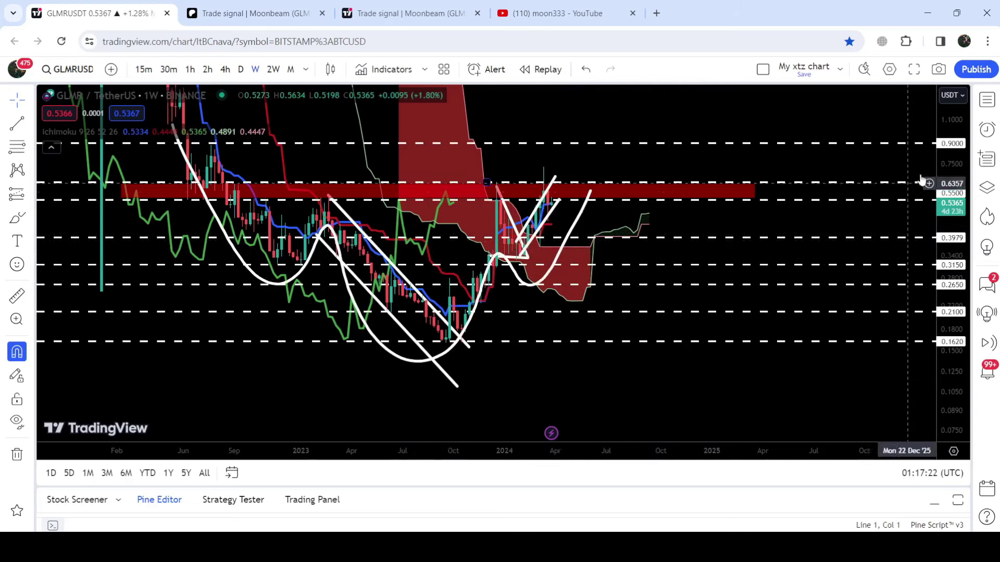
Draw a vertical target line from the red zone near January 2024 up to about 2.57
drag(945, 173, 945, 165)
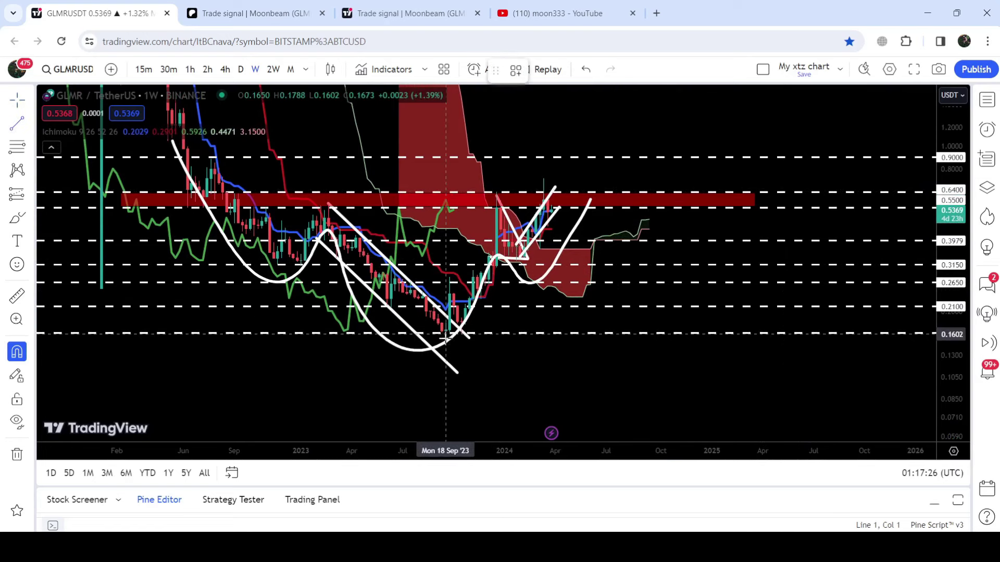
mouse_move(445, 336)
mouse_down()
mouse_move(449, 195)
mouse_move(509, 120)
mouse_move(510, 77)
mouse_up()
drag(950, 211, 950, 247)
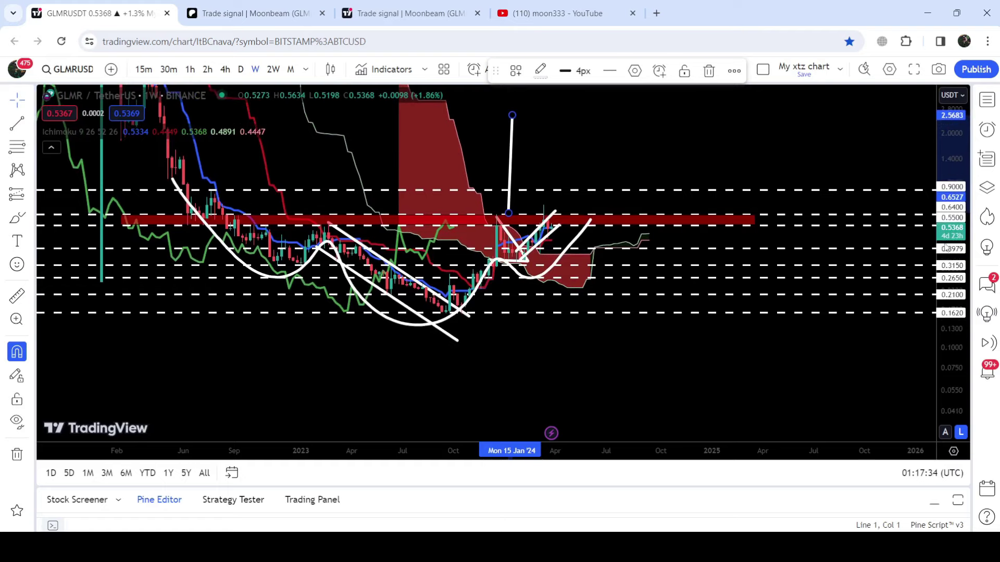
drag(581, 157, 565, 208)
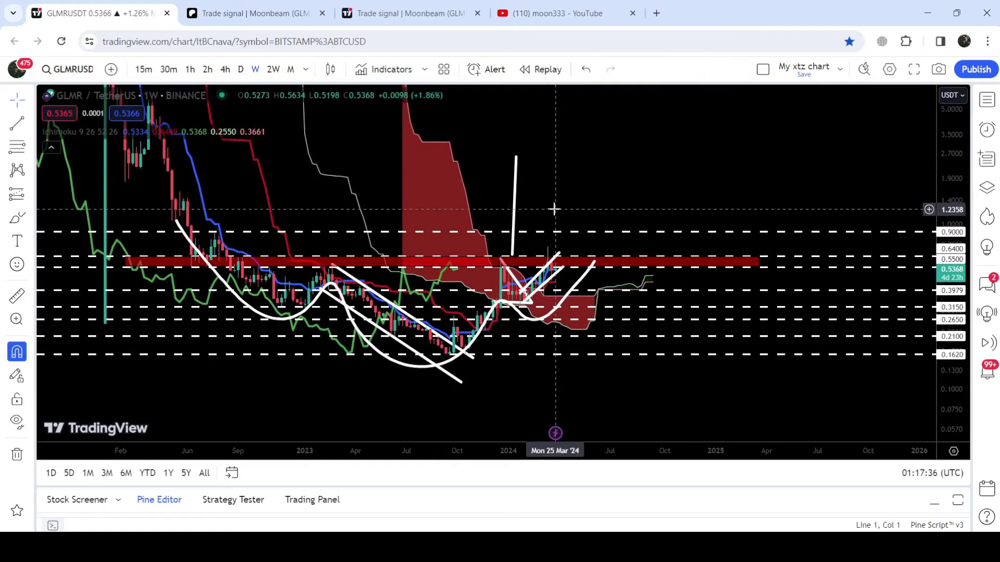